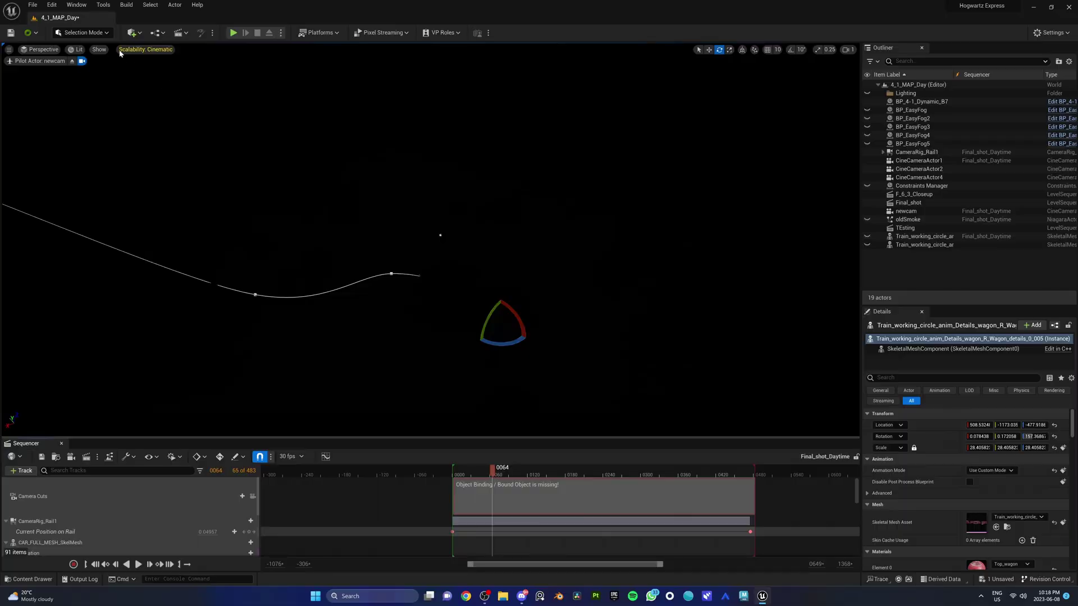
- Open the Window menu in the level editor's menu bar
left_click(78, 6)
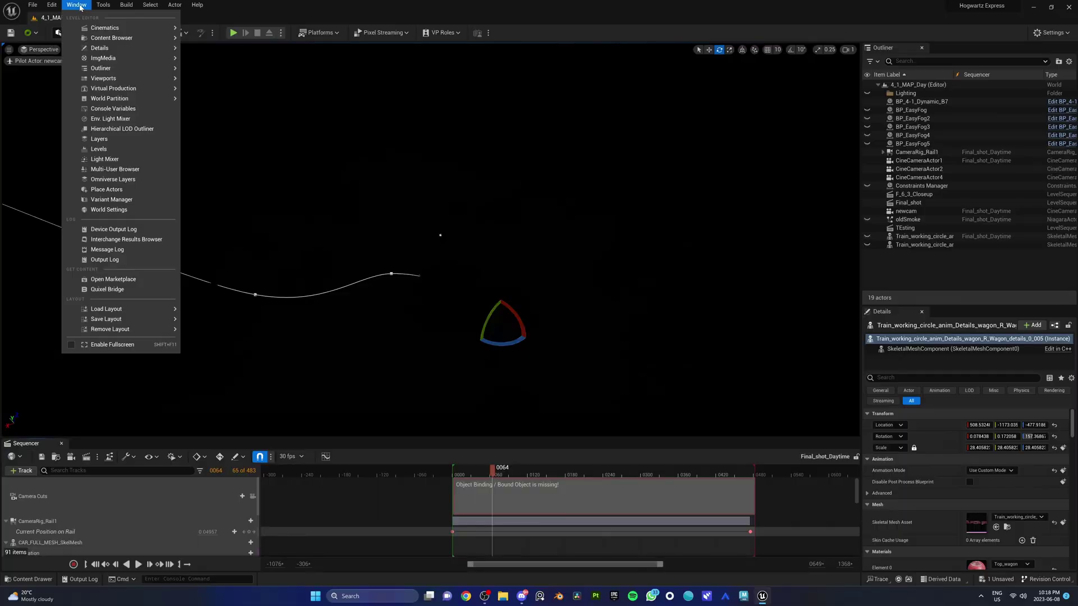
- In the Env. Light Mixer, create a sky light, directional light, sky atmosphere and height fog
left_click(110, 117)
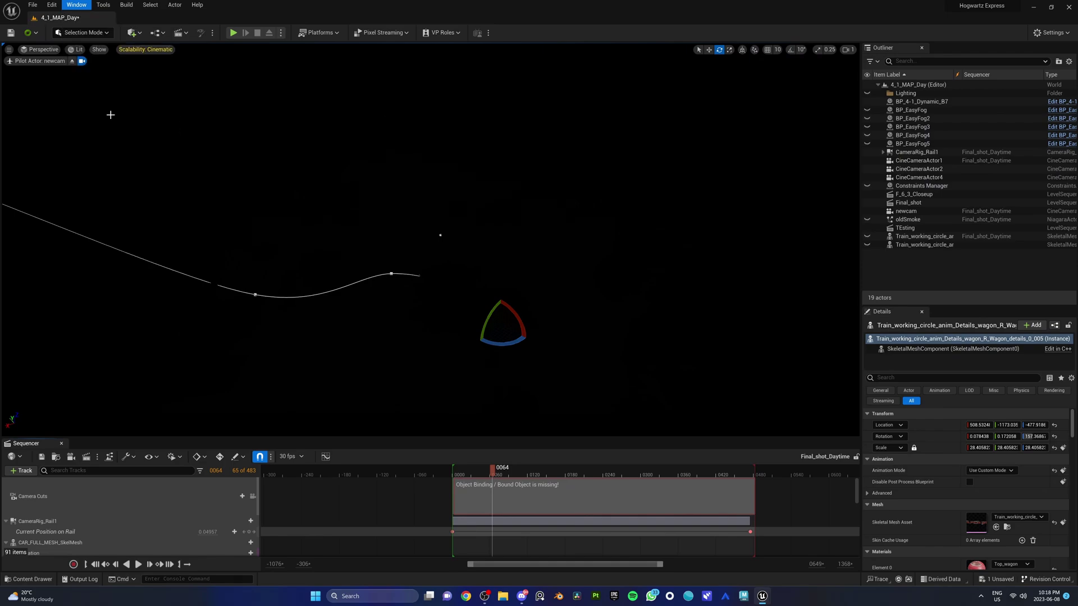
left_click(496, 195)
left_click(498, 194)
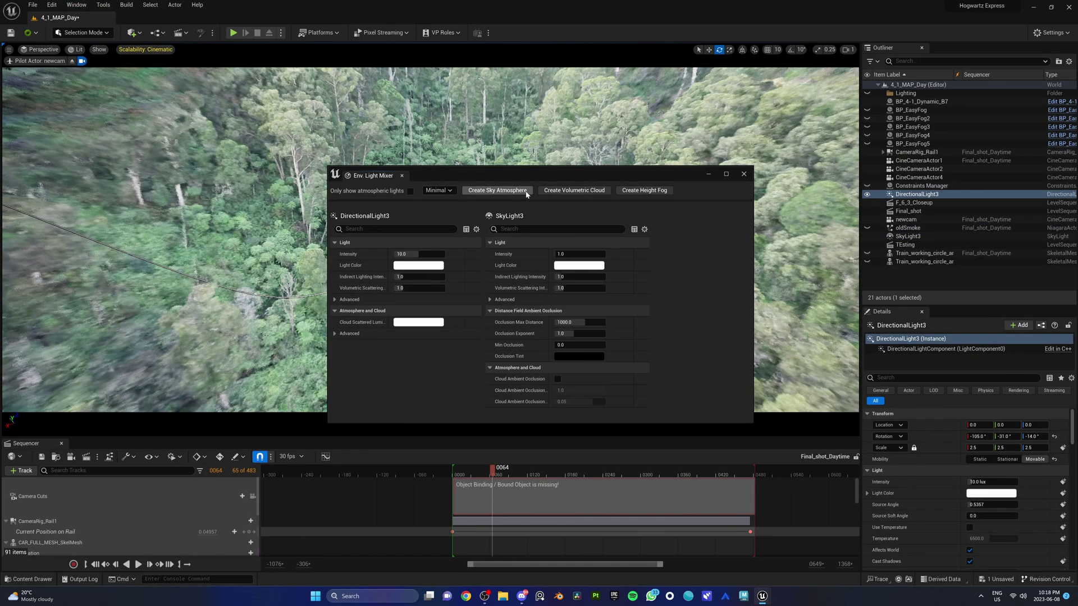
left_click(521, 192)
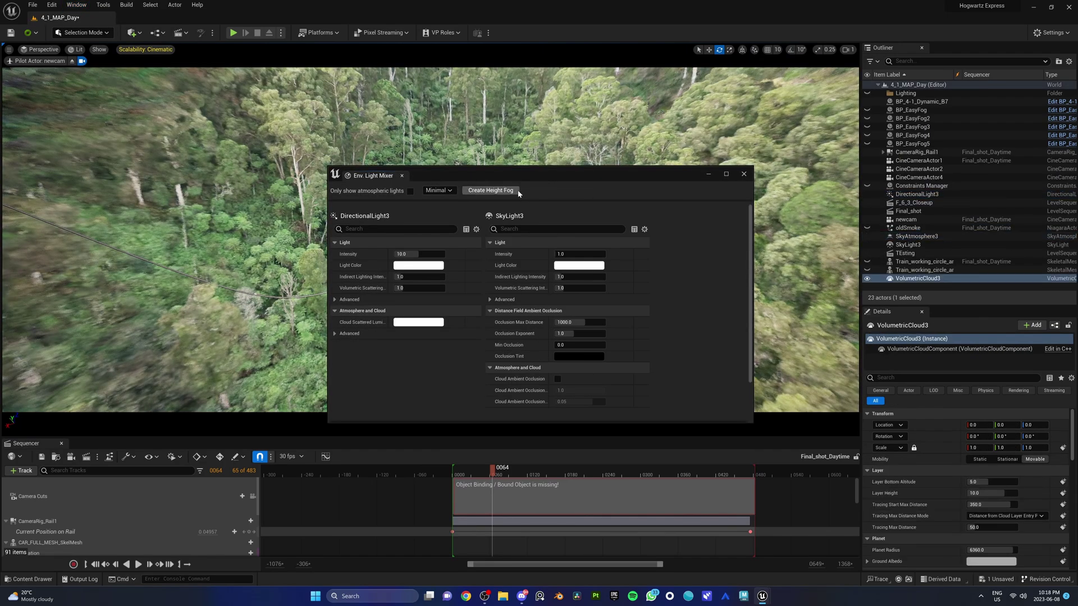
left_click(517, 191)
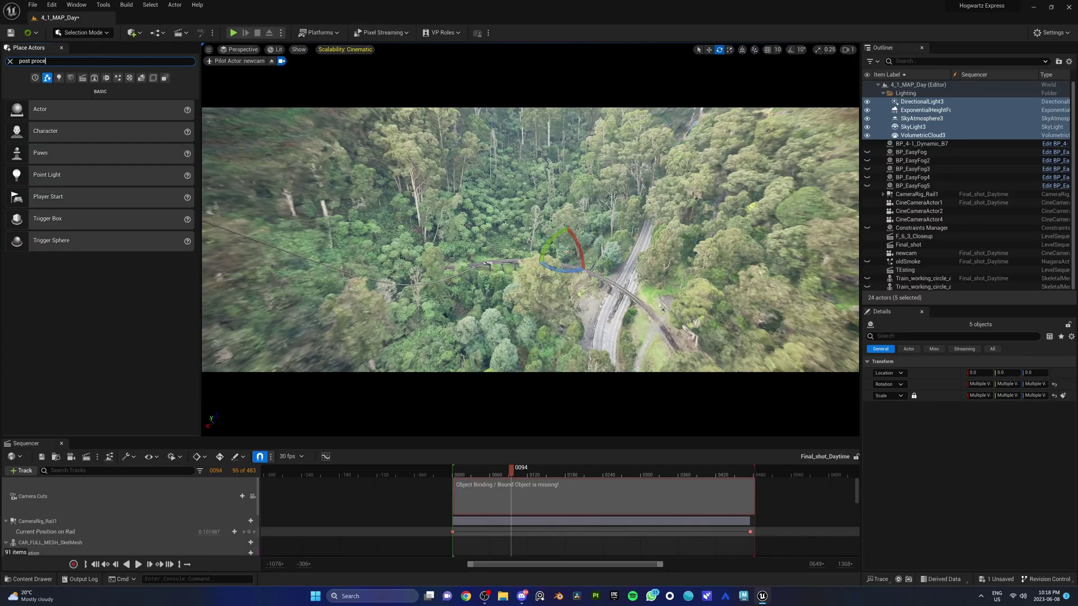
- Place a Post Process Volume into the level and clear the Details property filter
type("ss")
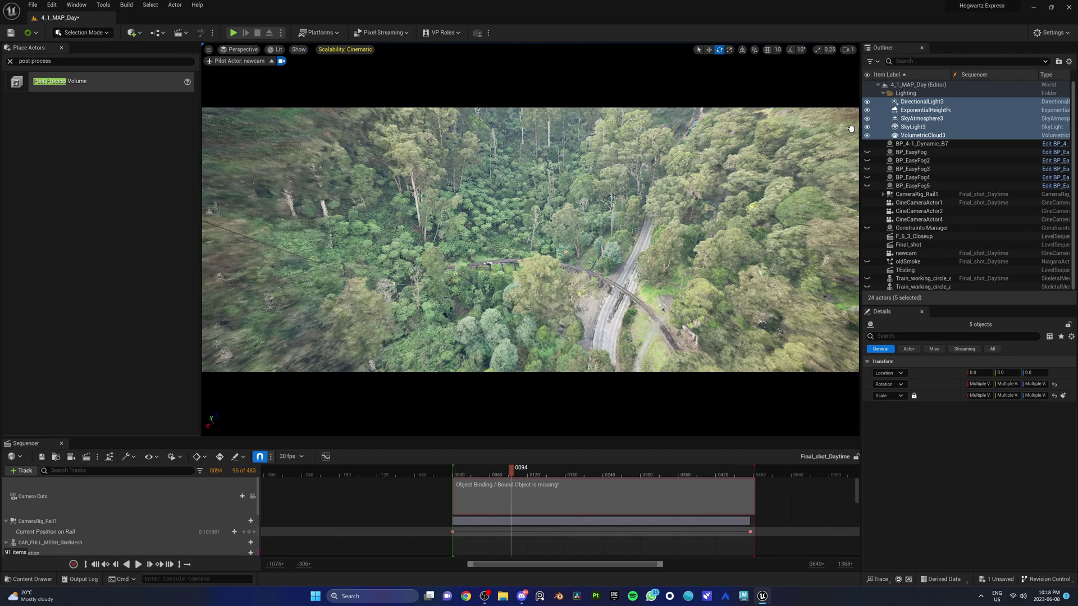
left_click_drag(850, 129, 830, 140)
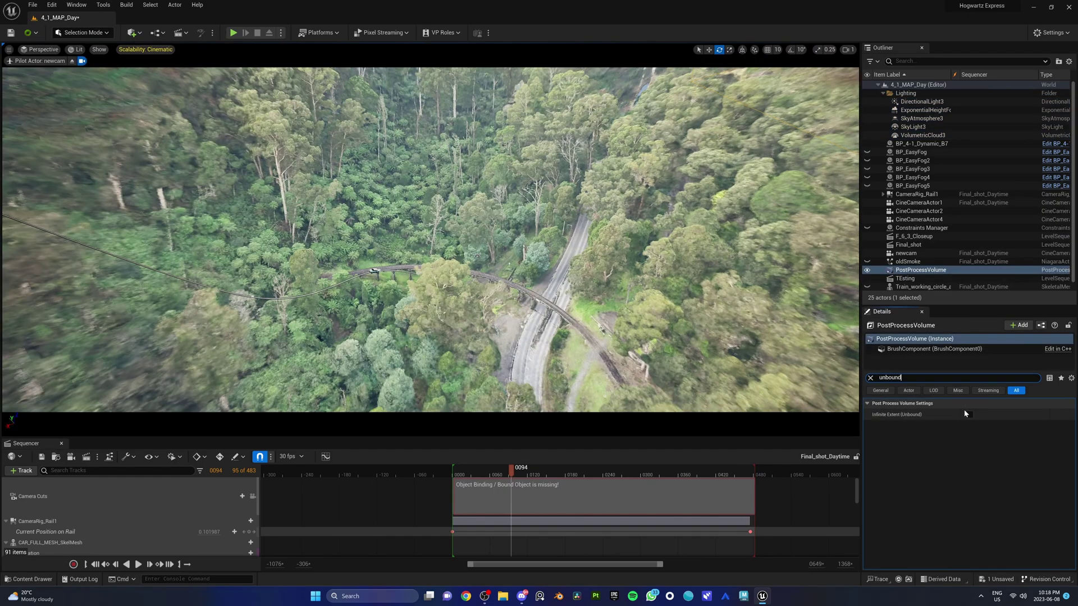
left_click(870, 378)
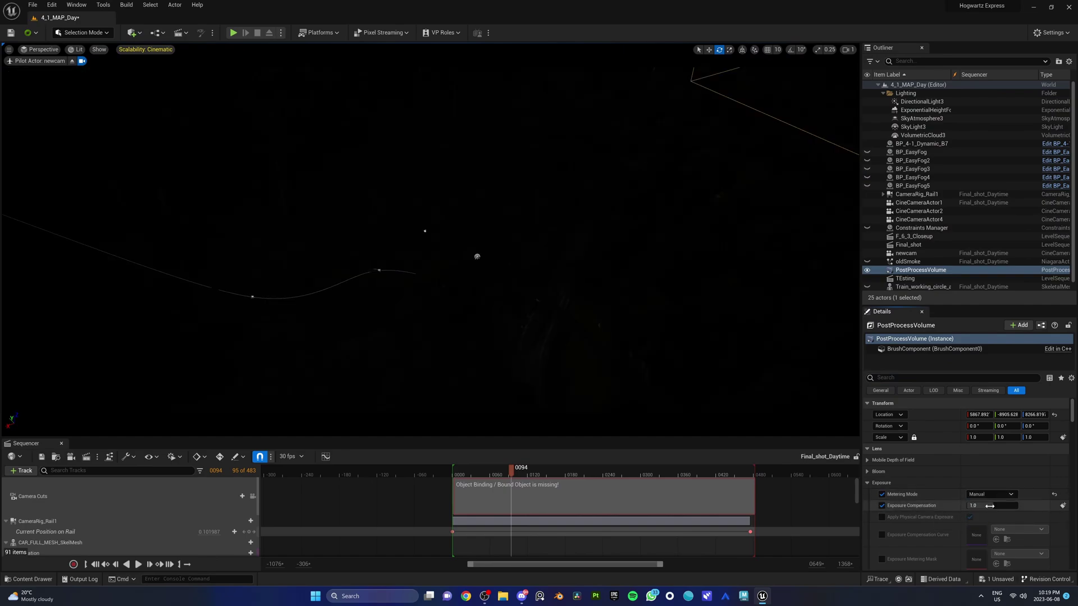
- Lower Exposure Compensation and add a vignette, then select DirectionalLight3 and BP_4-1_Dynamic_B7
left_click_drag(989, 506, 1020, 506)
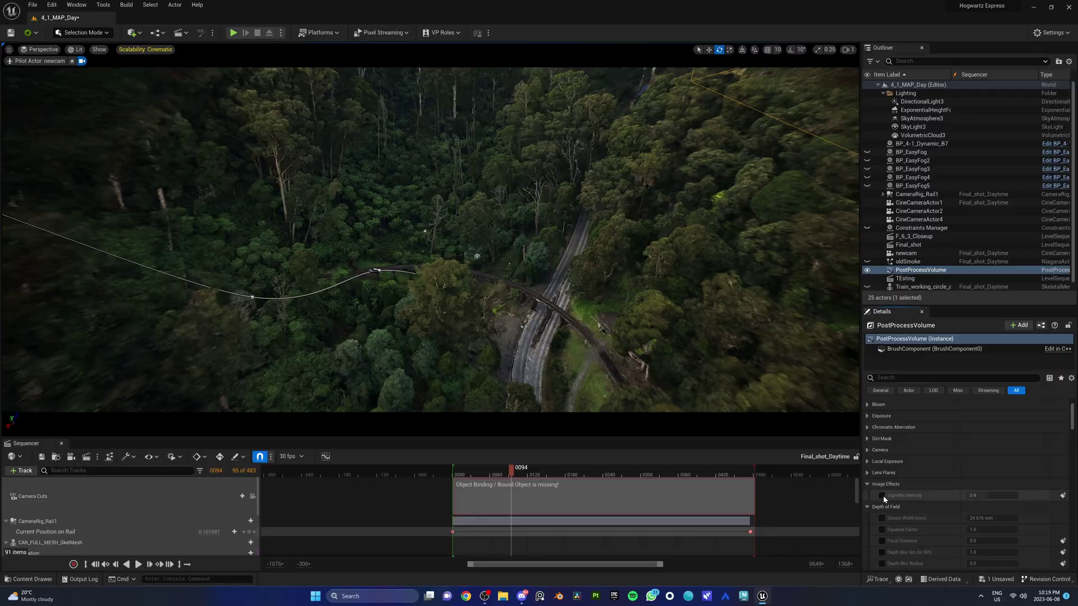
key("Return")
left_click(922, 102)
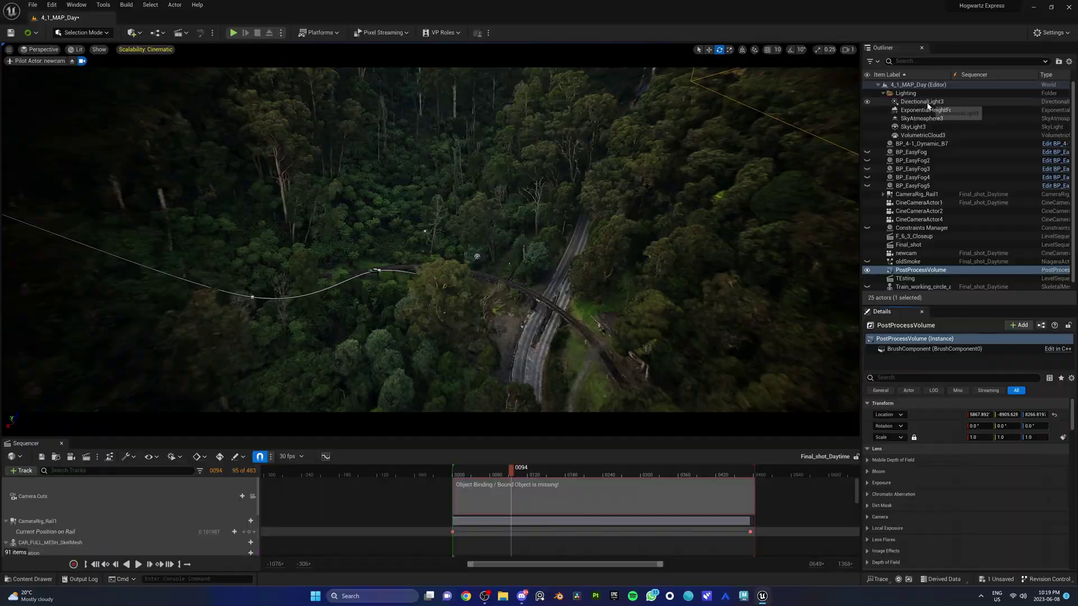
left_click(583, 322)
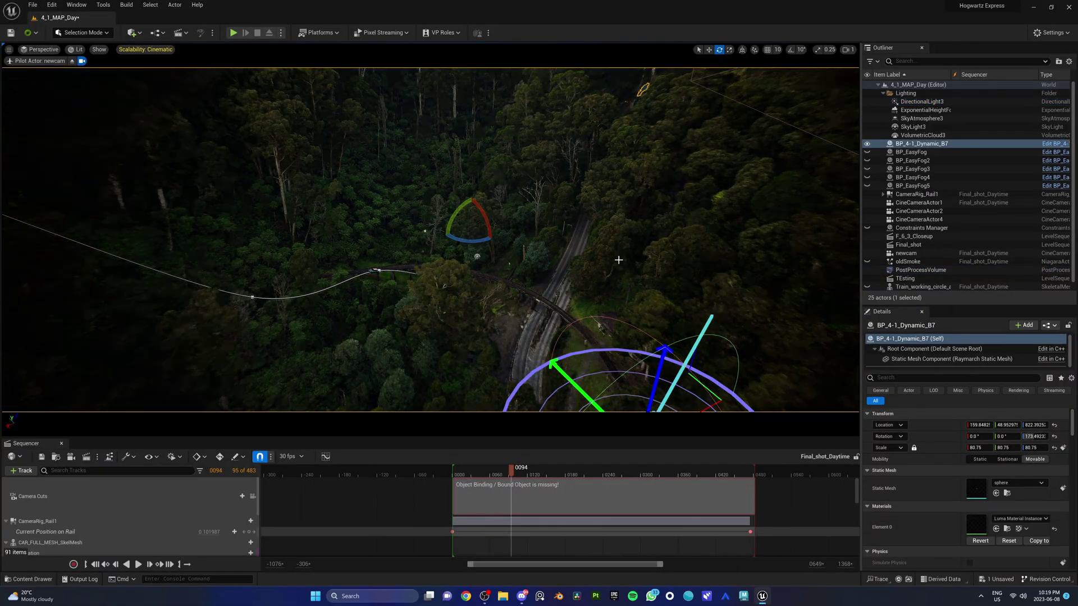
right_click_drag(616, 258, 581, 265)
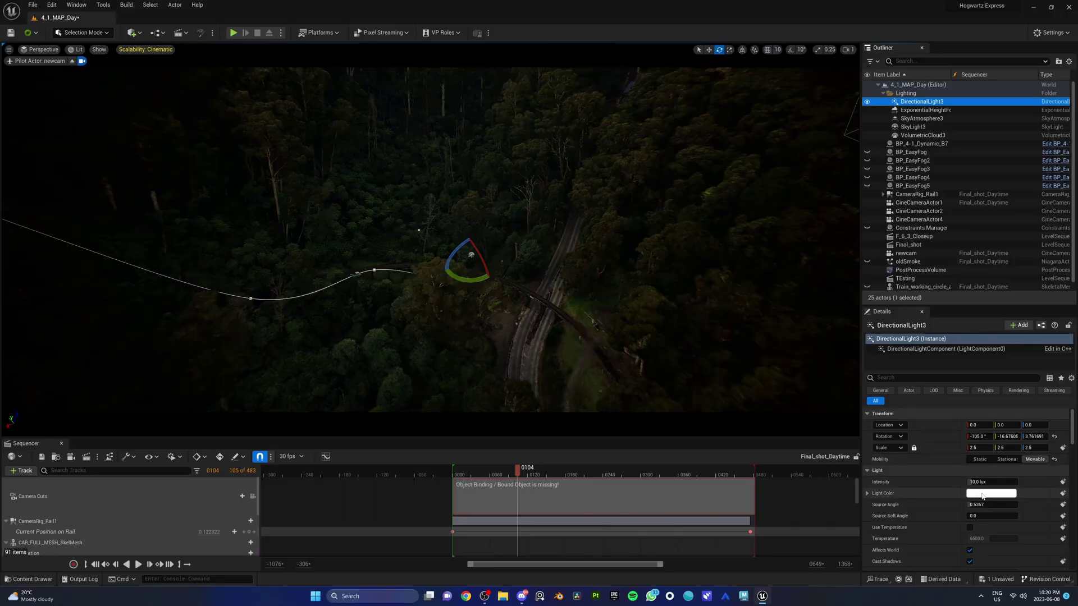
- Tint the directional light's Light Color a saturated blue
left_click(982, 494)
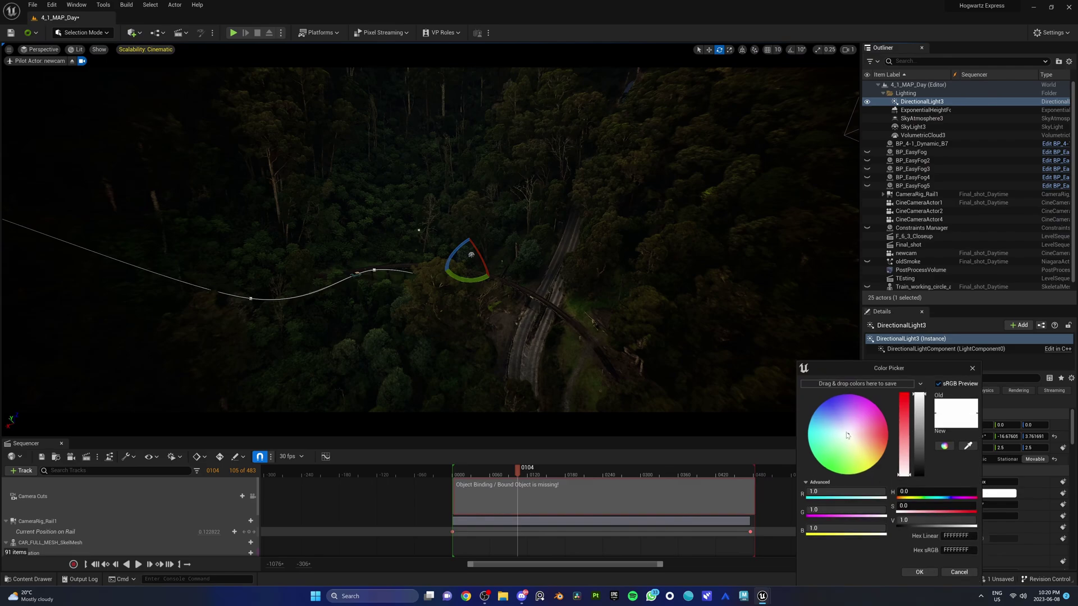
left_click_drag(847, 434, 825, 401)
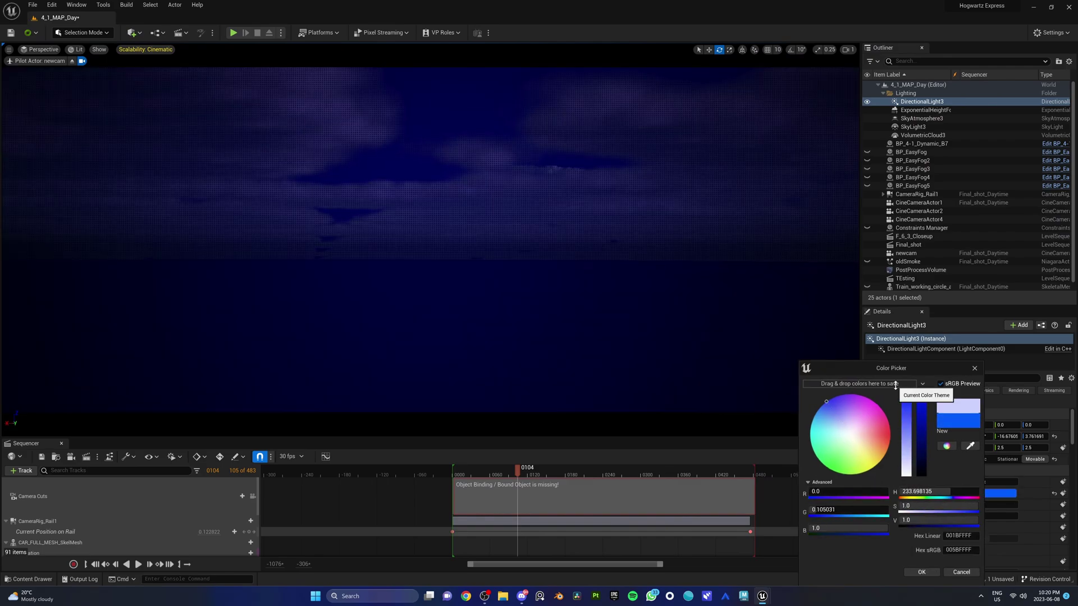
left_click_drag(899, 428, 898, 410)
key("Escape")
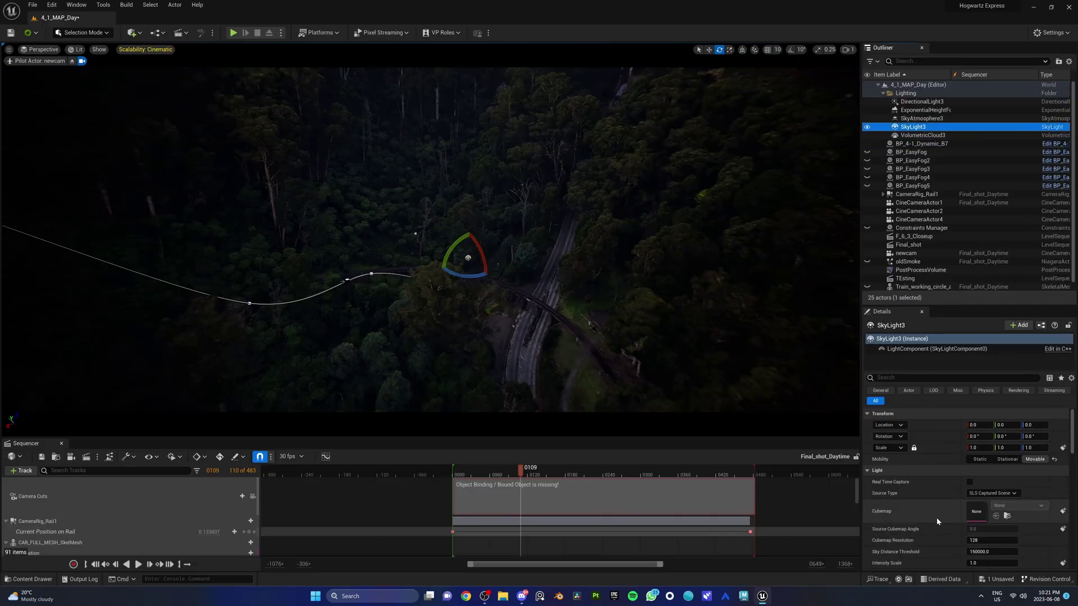
- Set the sky light's Intensity Scale to 10 and toggle its visibility to compare
scroll(936, 521, "down", 2)
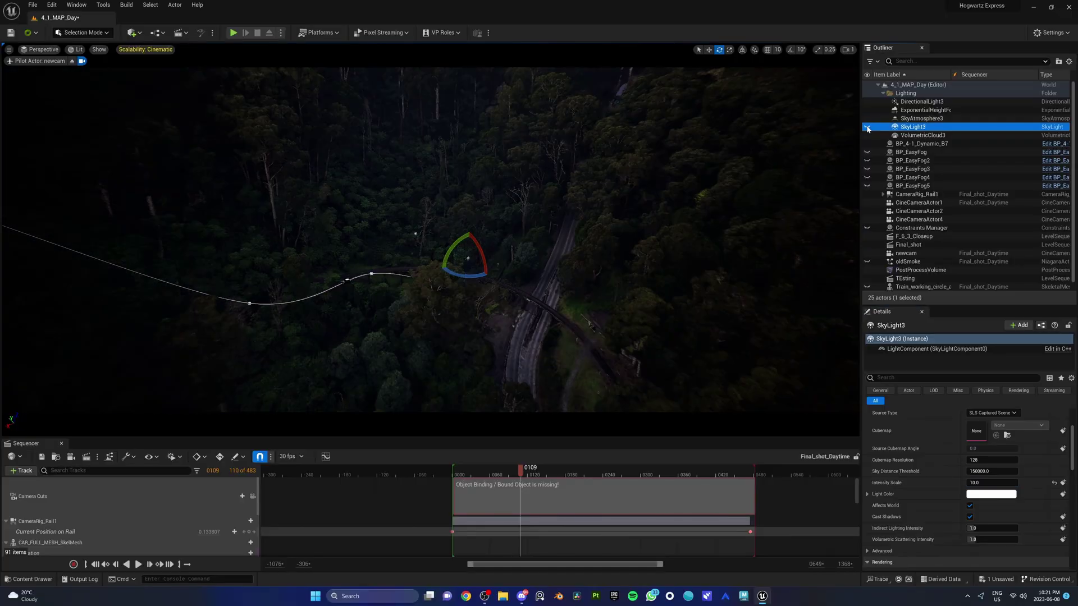
left_click(867, 129)
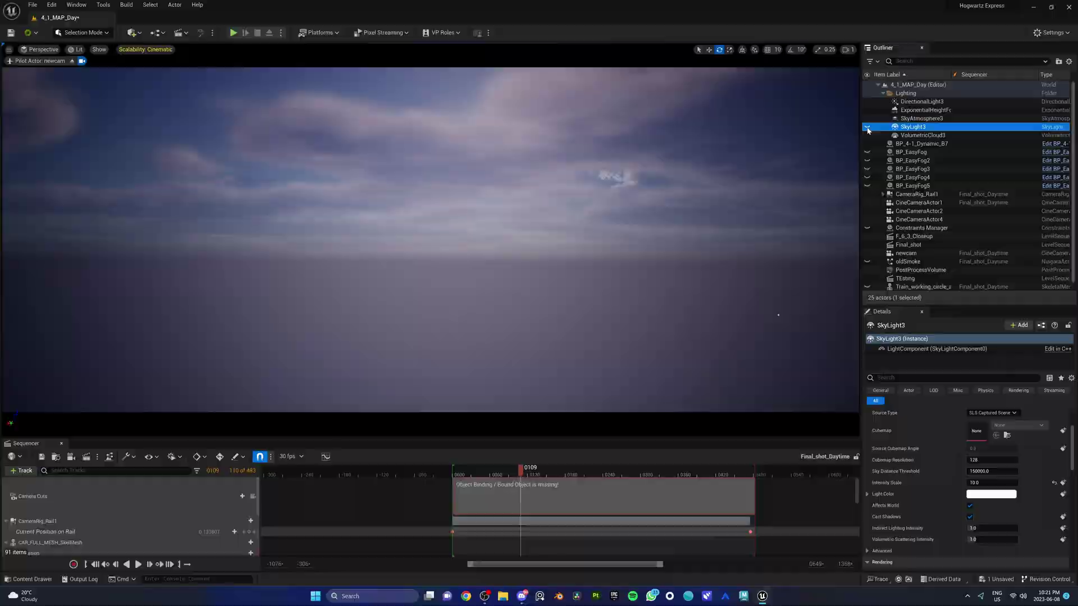
left_click(921, 111)
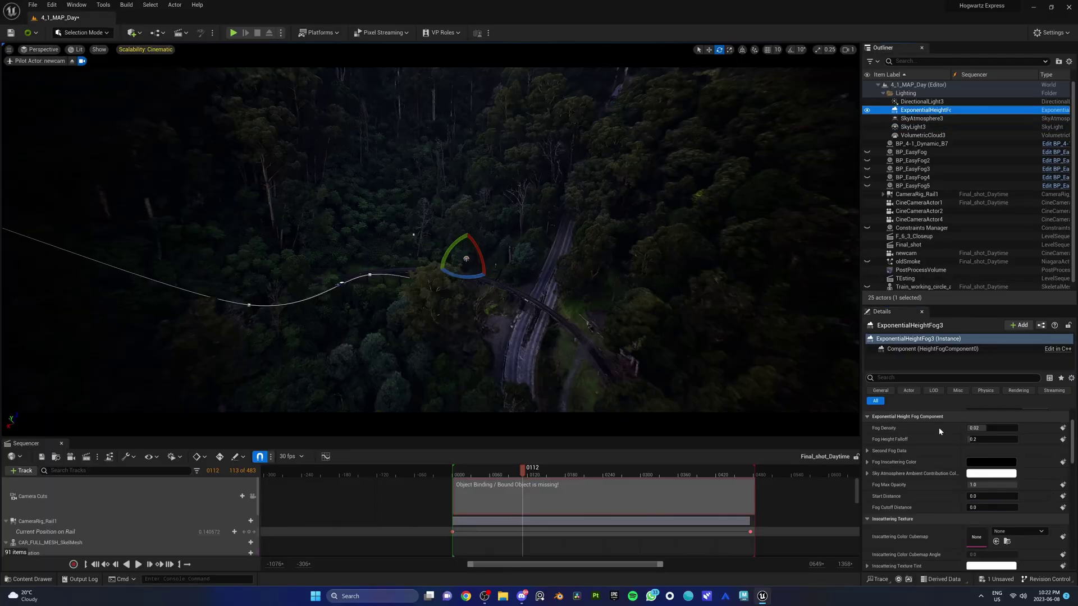
- Give the height fog density 0.003867, falloff 0.231984 and a dark navy inscattering colour
scroll(938, 427, "up", 2)
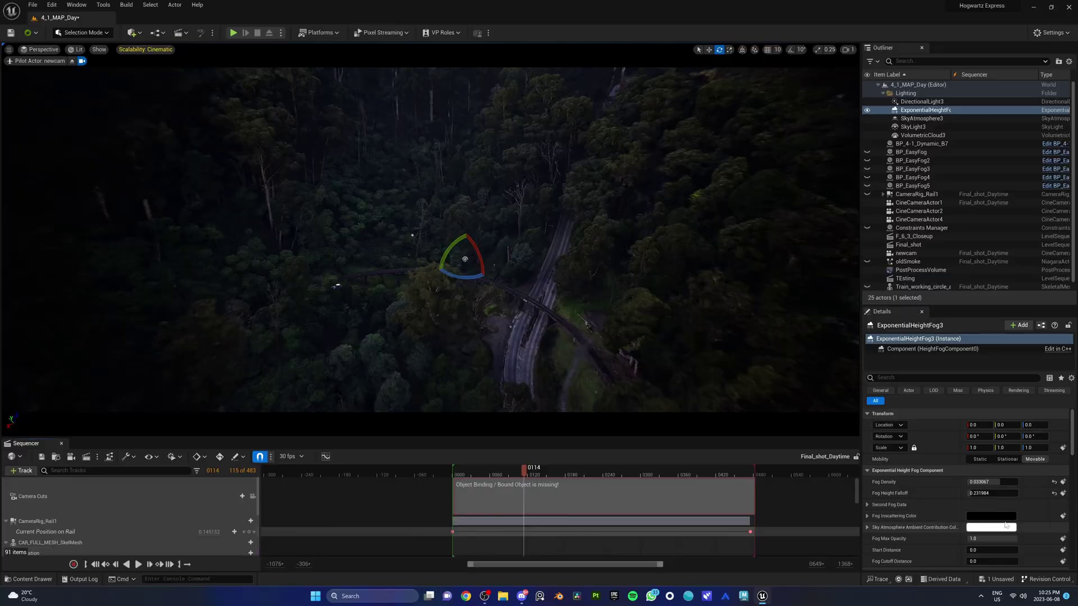
left_click(999, 517)
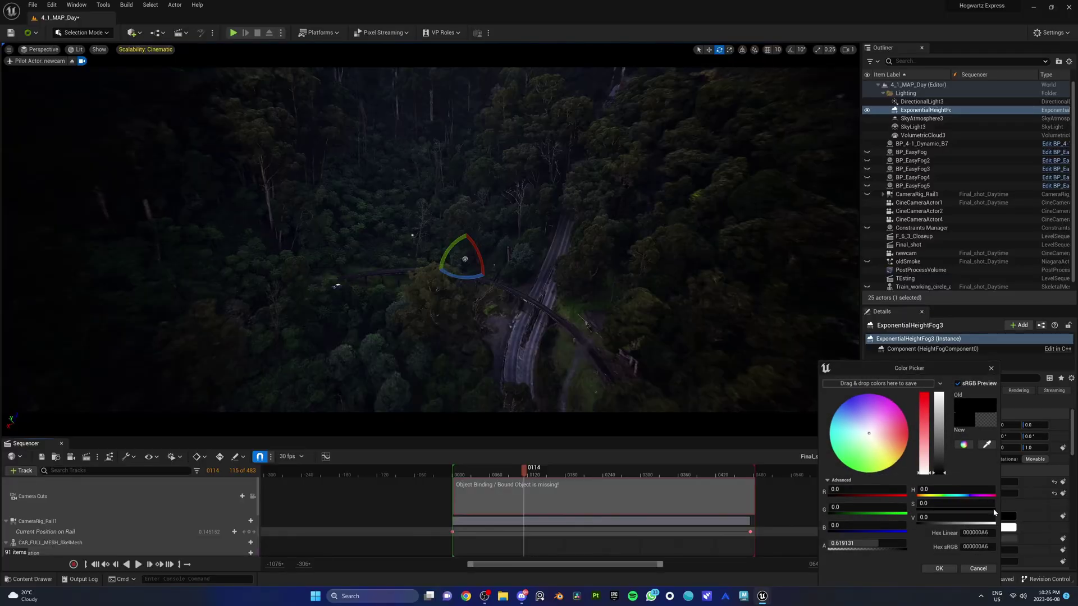
left_click_drag(900, 474, 895, 453)
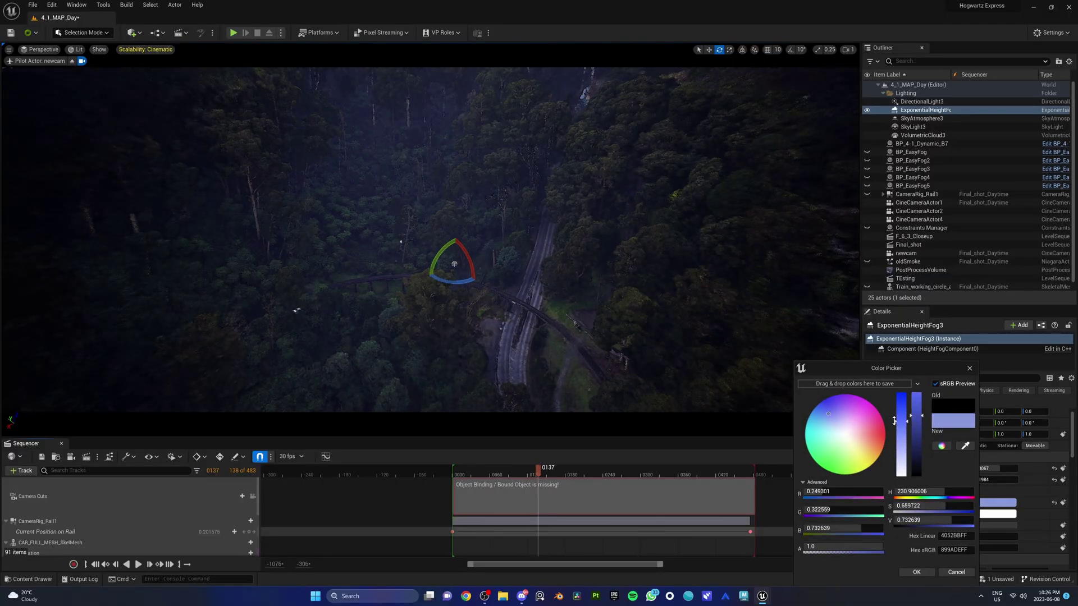
left_click(866, 113)
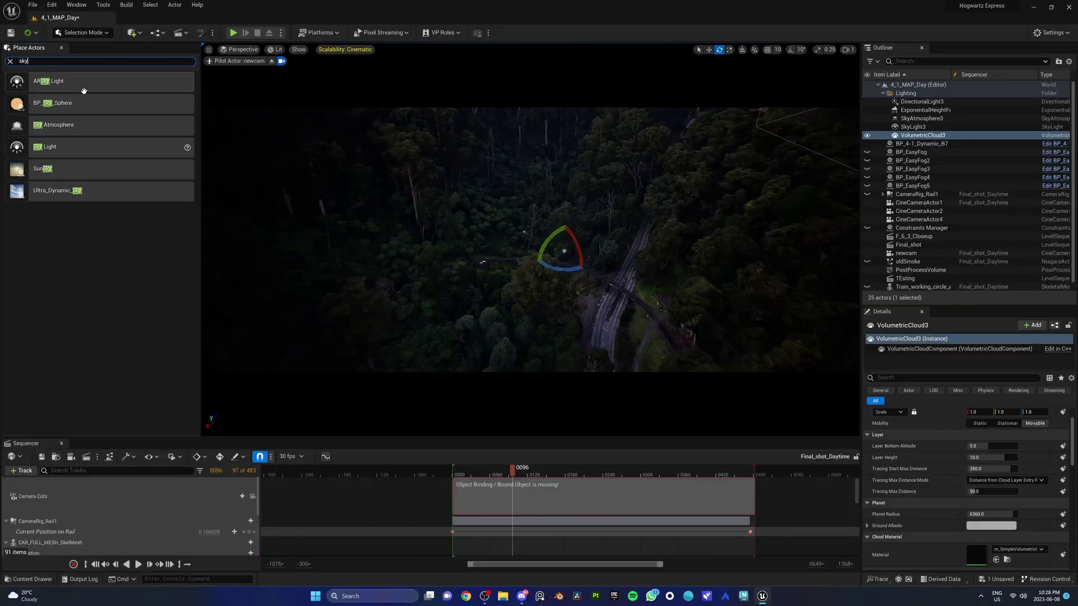
- Place a BP_Sky_Sphere in the level and nudge its Sun Height up to about 0.18
left_click_drag(306, 152, 308, 155)
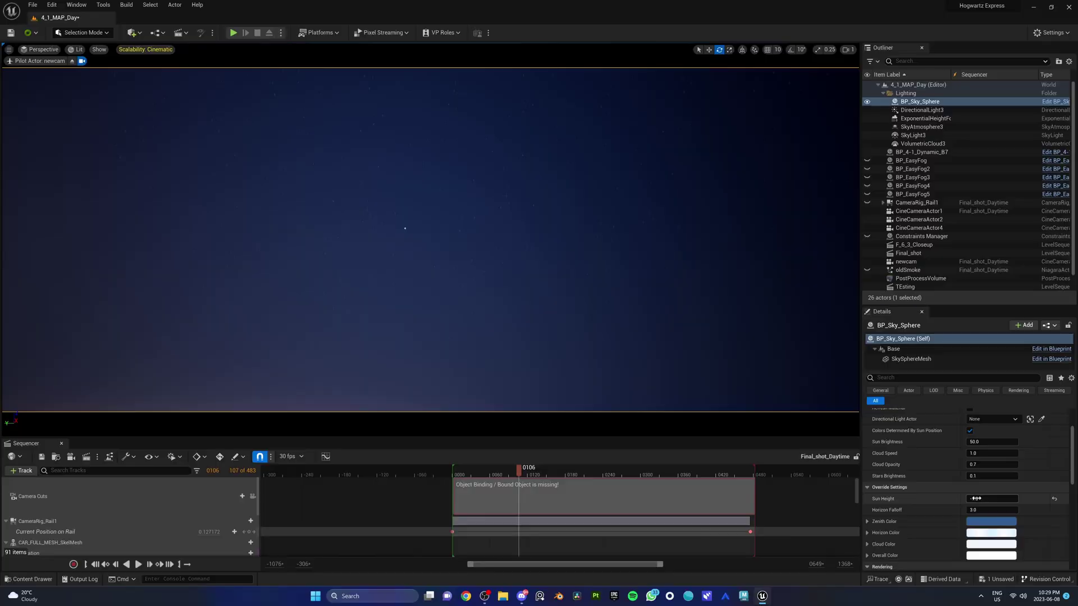
mouse_move(976, 498)
left_mouse_down()
mouse_move(1004, 498)
mouse_move(981, 500)
left_mouse_up()
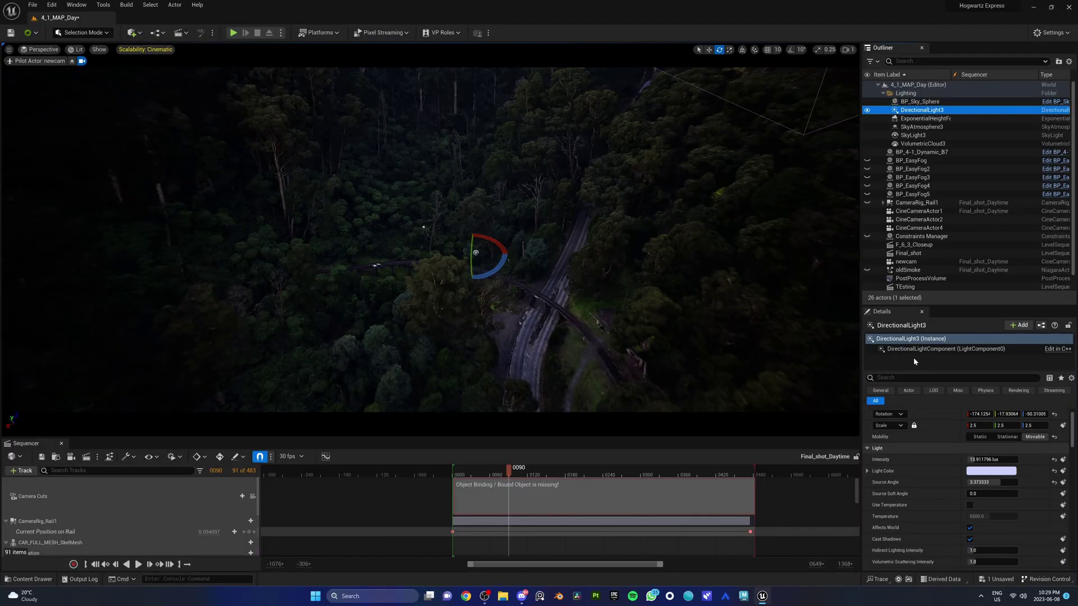
- Tune the post process bloom intensity, then hide and show the volume to compare
scroll(920, 496, "down", 2)
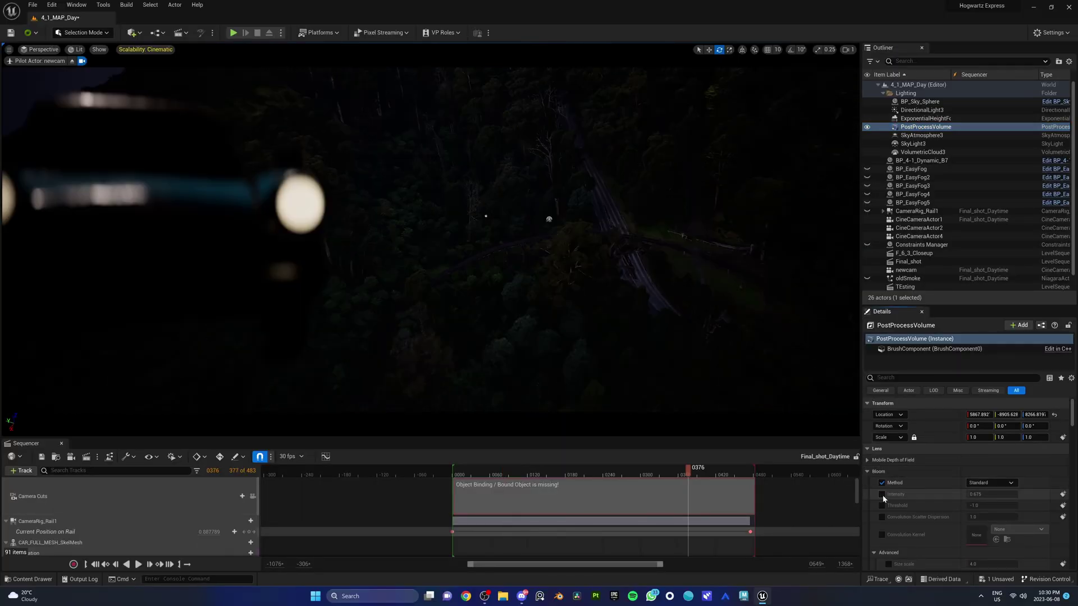
left_click_drag(980, 495, 986, 496)
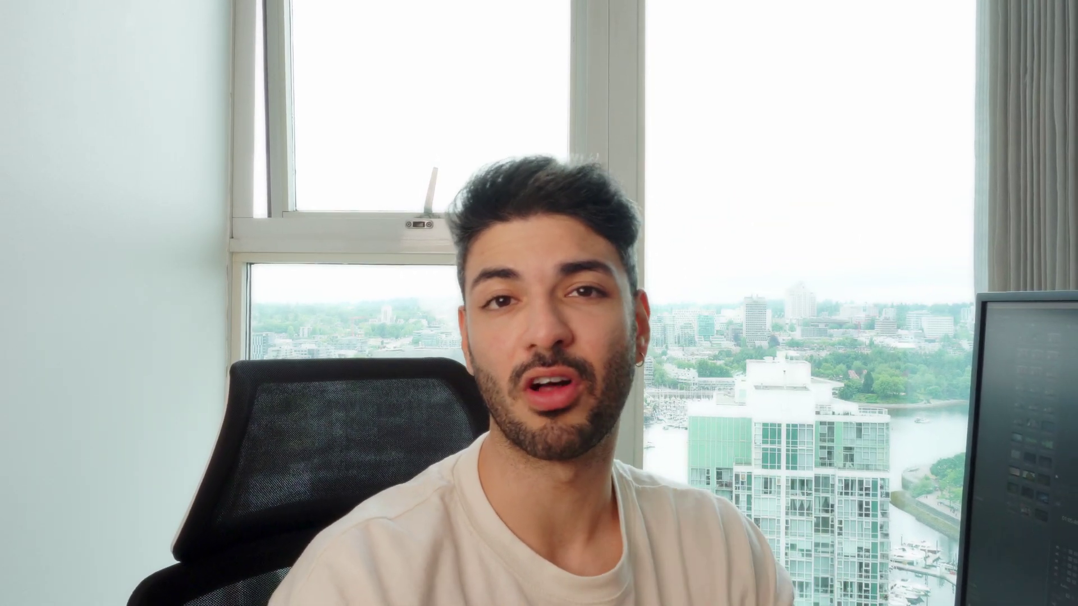
scroll(905, 449, "down", 3)
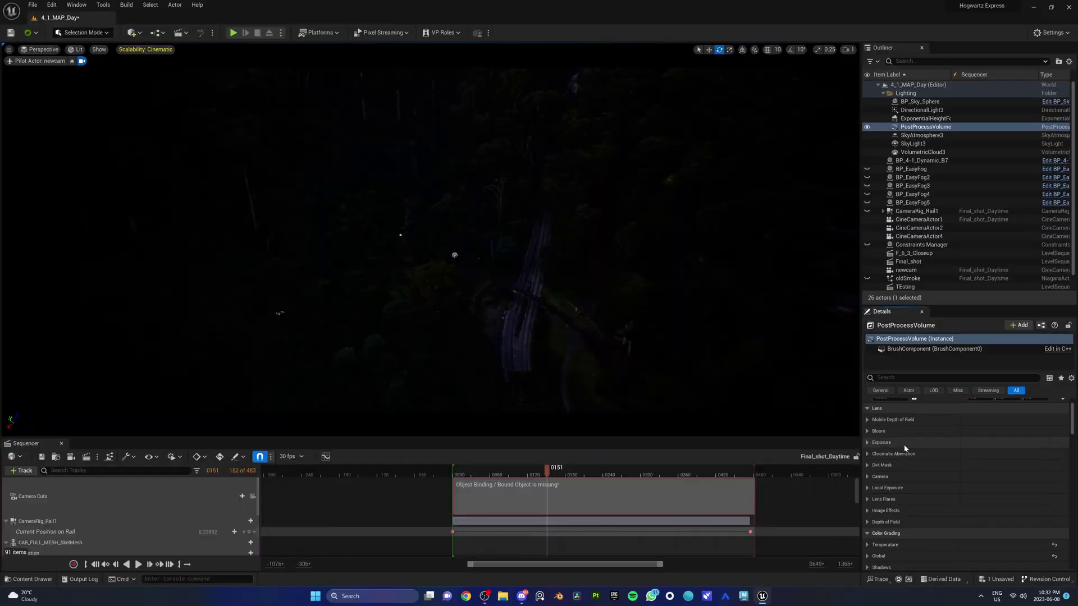
scroll(905, 449, "up", 2)
left_click(866, 127)
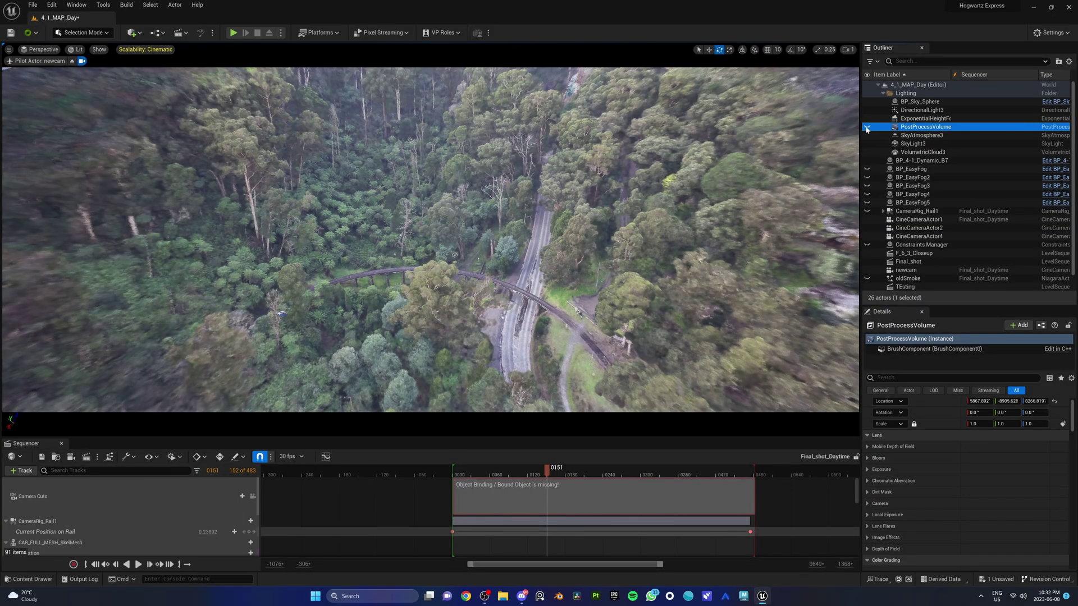
left_click(867, 127)
left_click(866, 127)
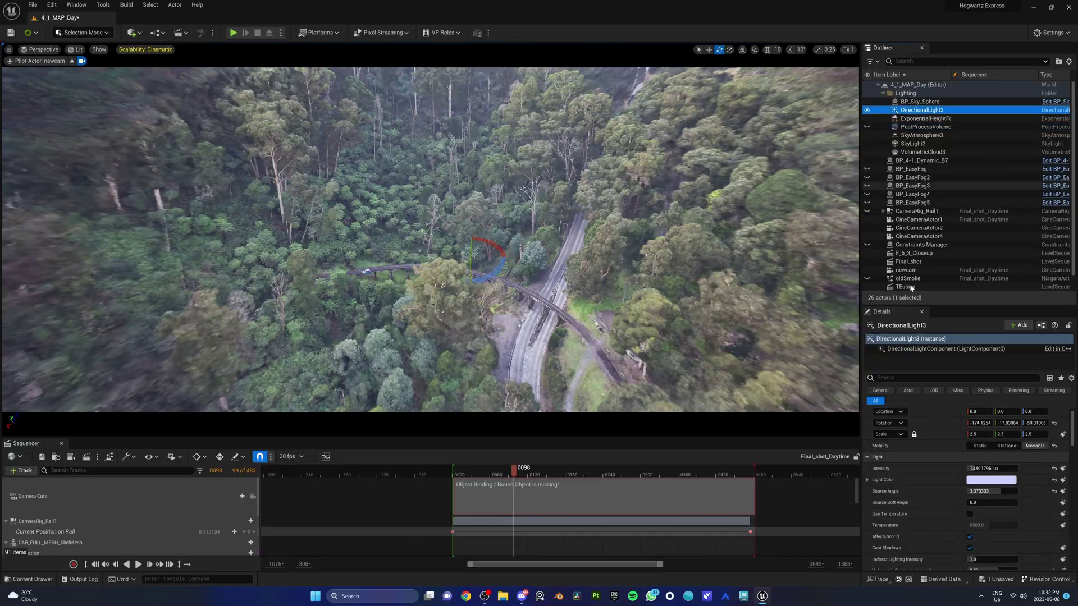
- Dim the directional light to about 0.8 lux, raise exposure to 8.04, and revert a fog edit
left_click_drag(989, 468, 981, 472)
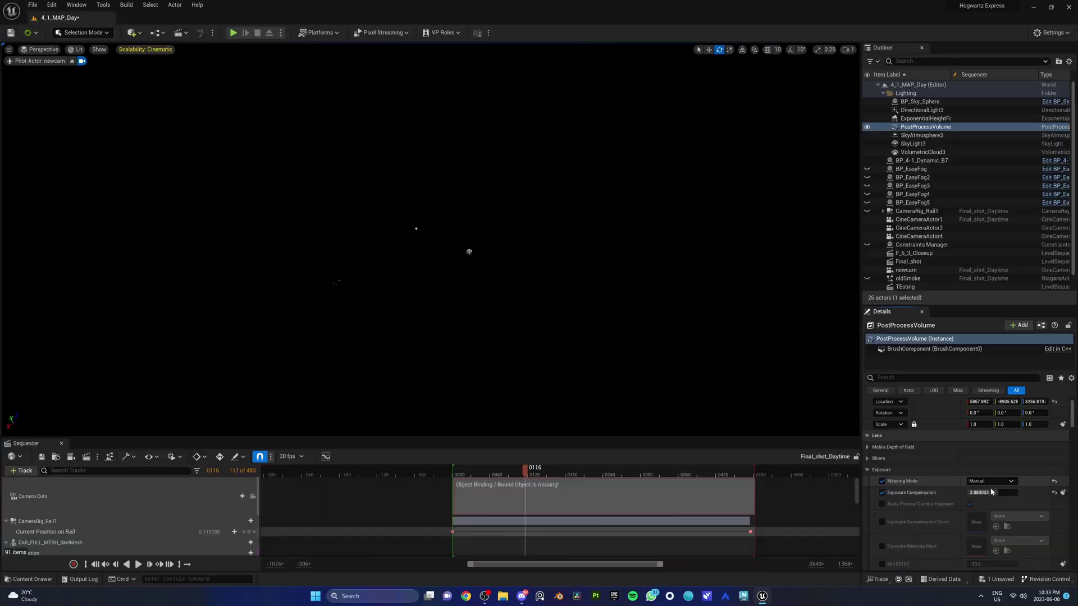
left_click_drag(991, 492, 997, 493)
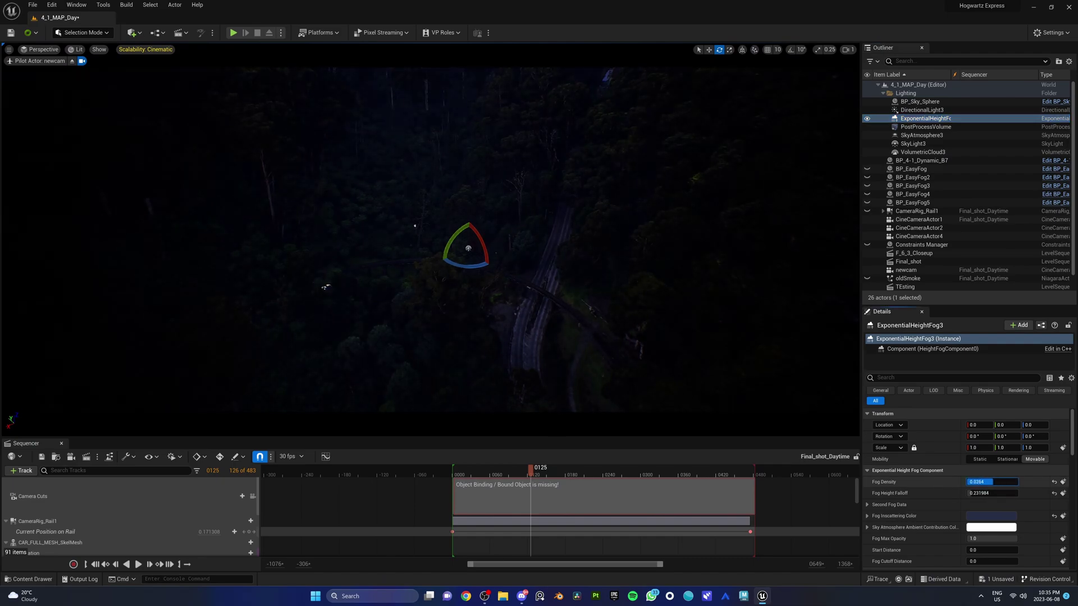
left_click_drag(979, 481, 993, 481)
key("ctrl+z")
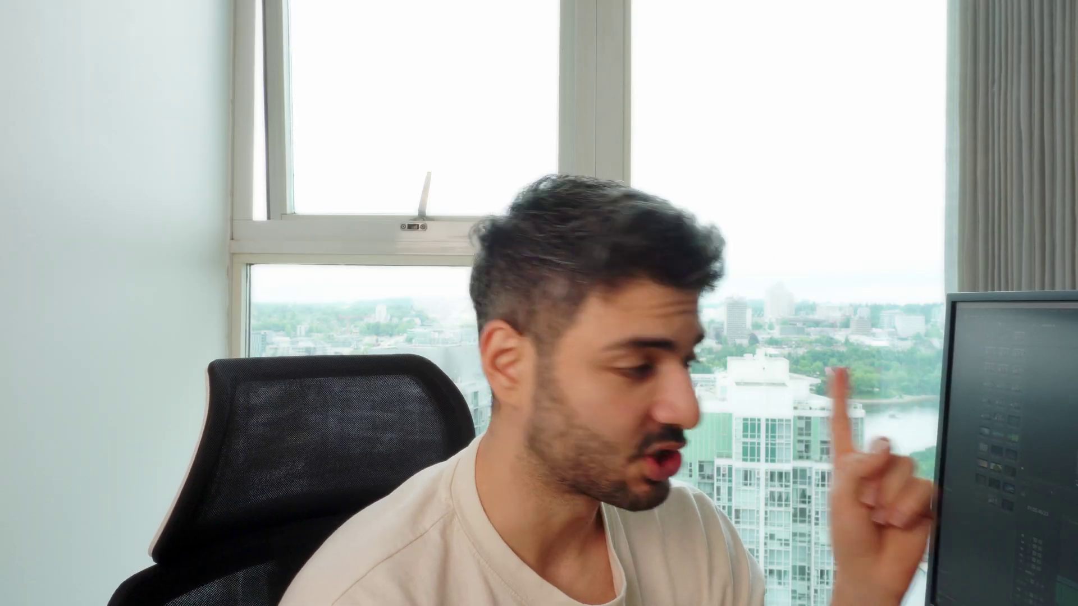
- Filter Details for 'moon', swing Moon Angle to 299.52, and undo unwanted inclination changes
type("moo")
type("n")
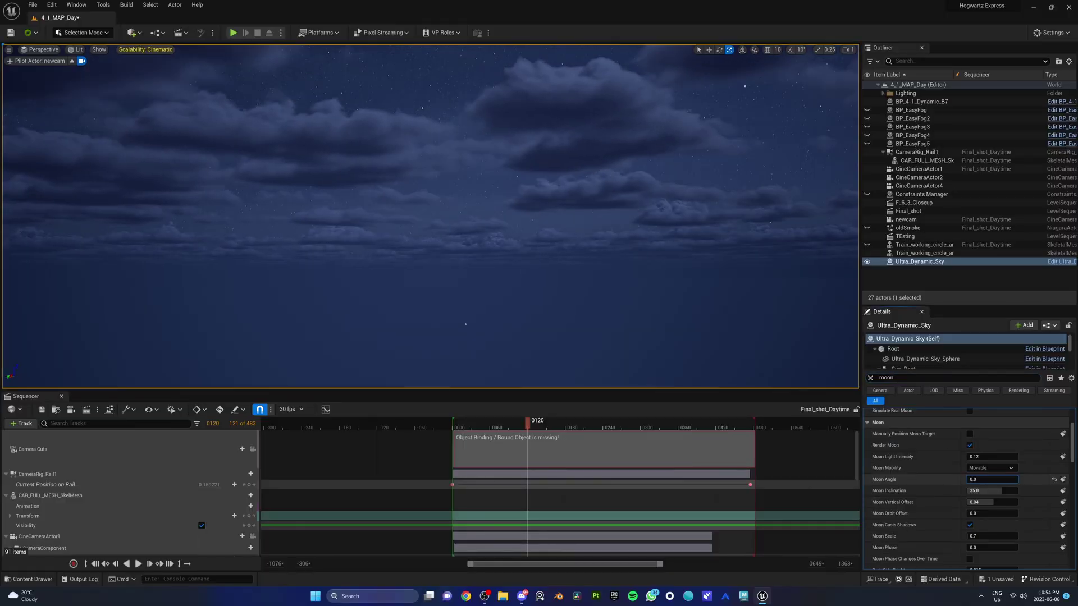
left_click_drag(992, 480, 1038, 479)
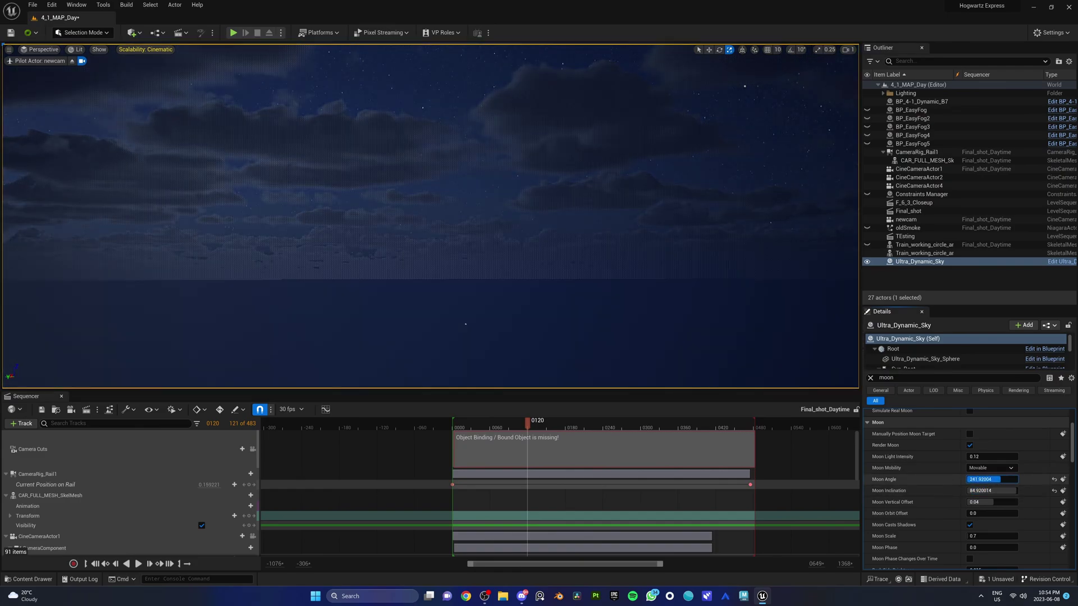
key("ctrl+z")
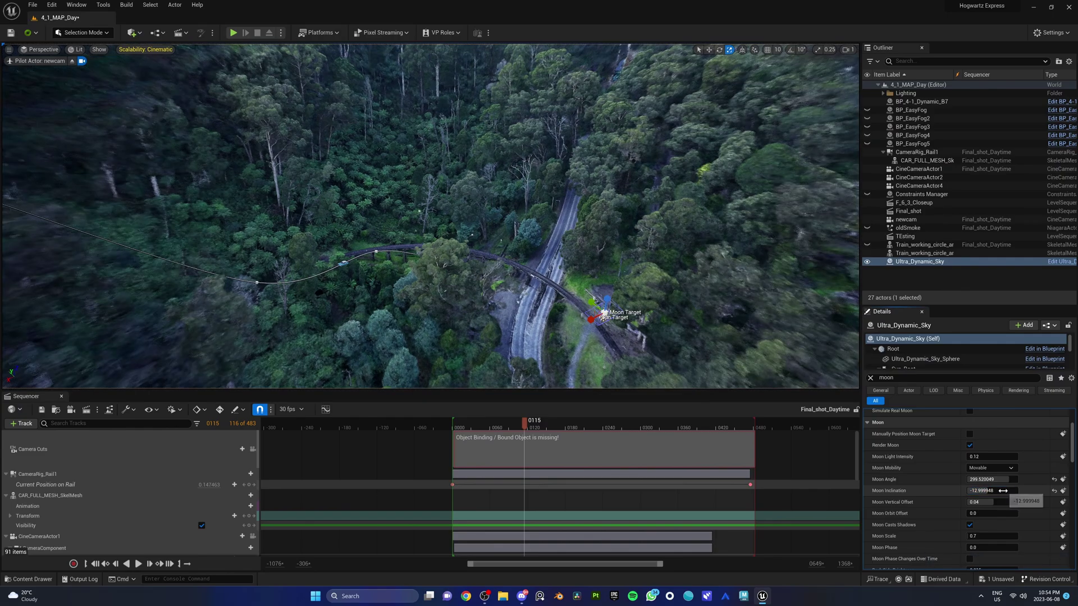
key("ctrl+z")
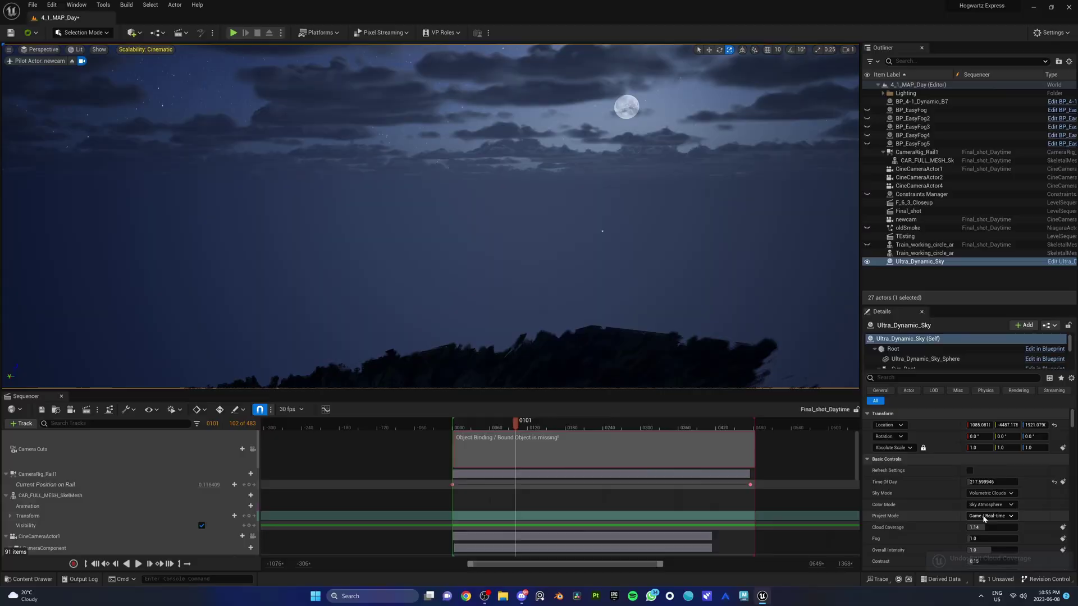
- Set the Ultra Dynamic Sky's Cloud Coverage to 1.0
left_click_drag(983, 518, 1003, 523)
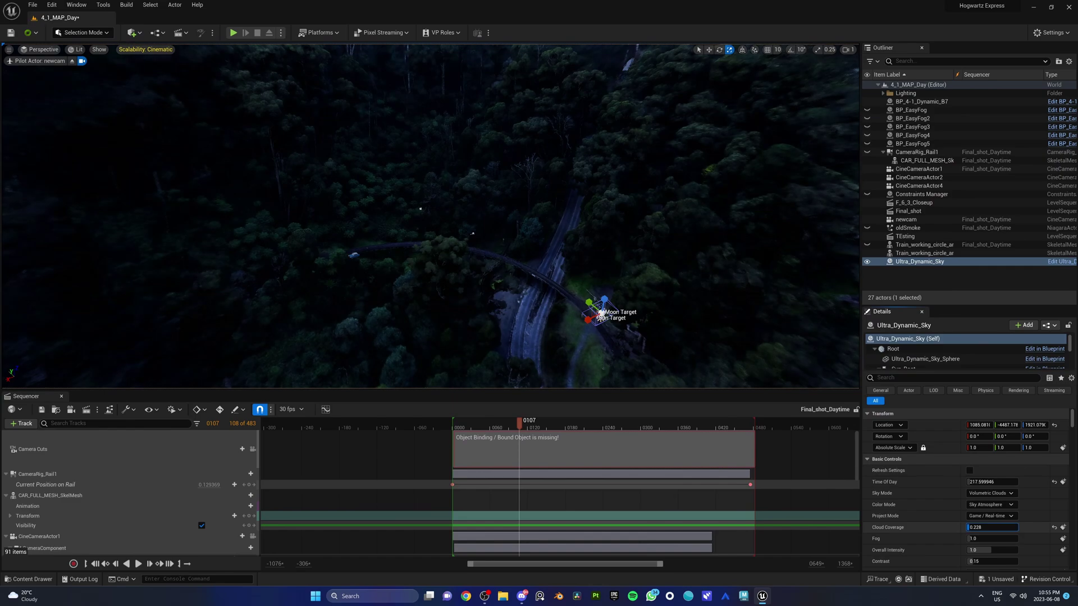
type("1.0")
key("Return")
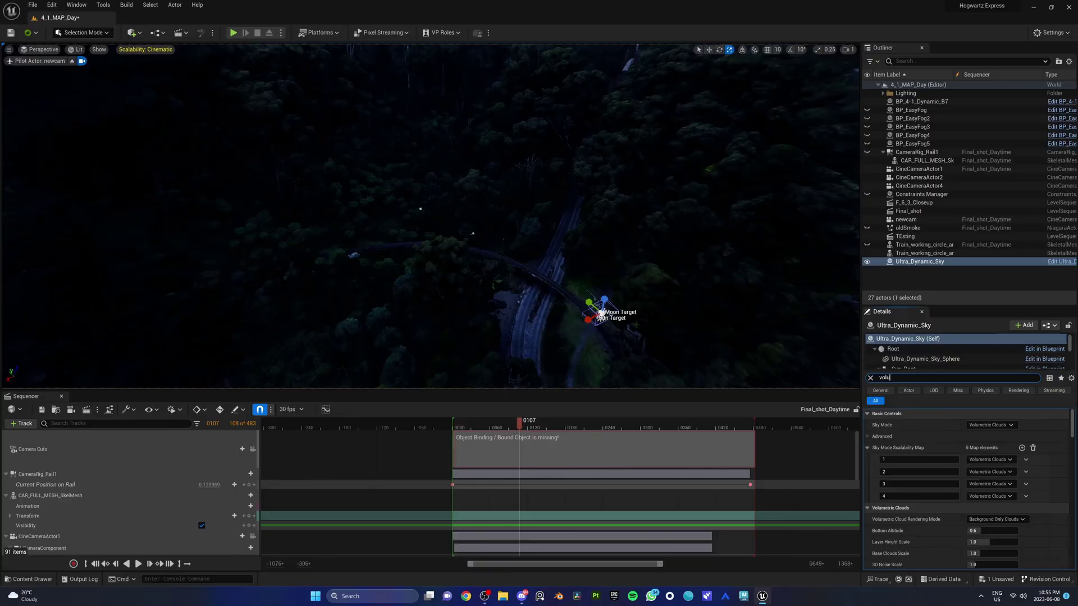
- Check the Use Volumetric Fog setting, clear the search, and edit the base fog amount
type("volumetric fog")
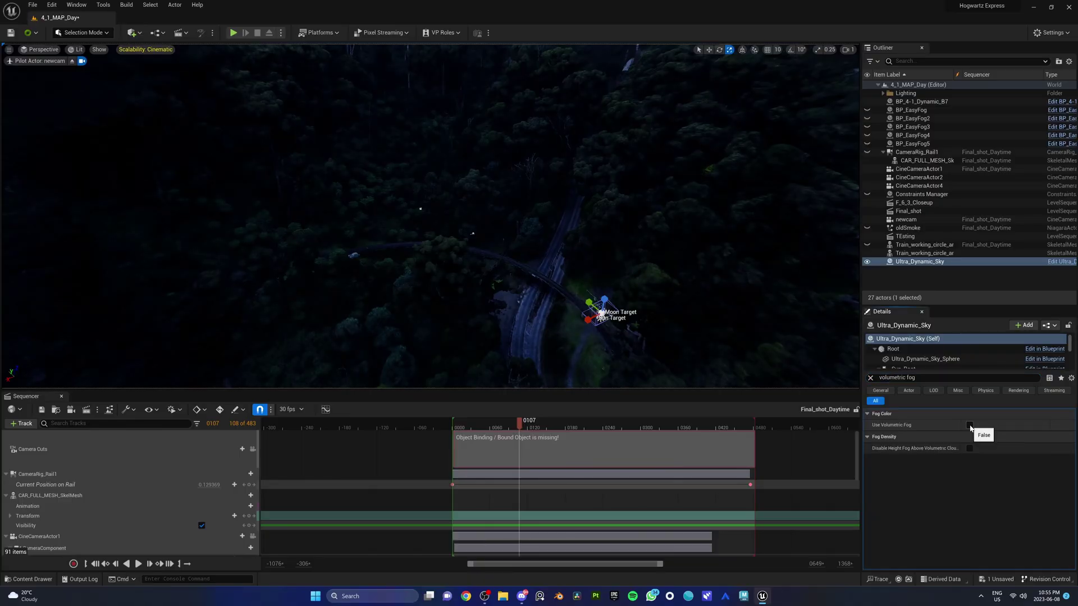
left_click(870, 378)
left_click(992, 497)
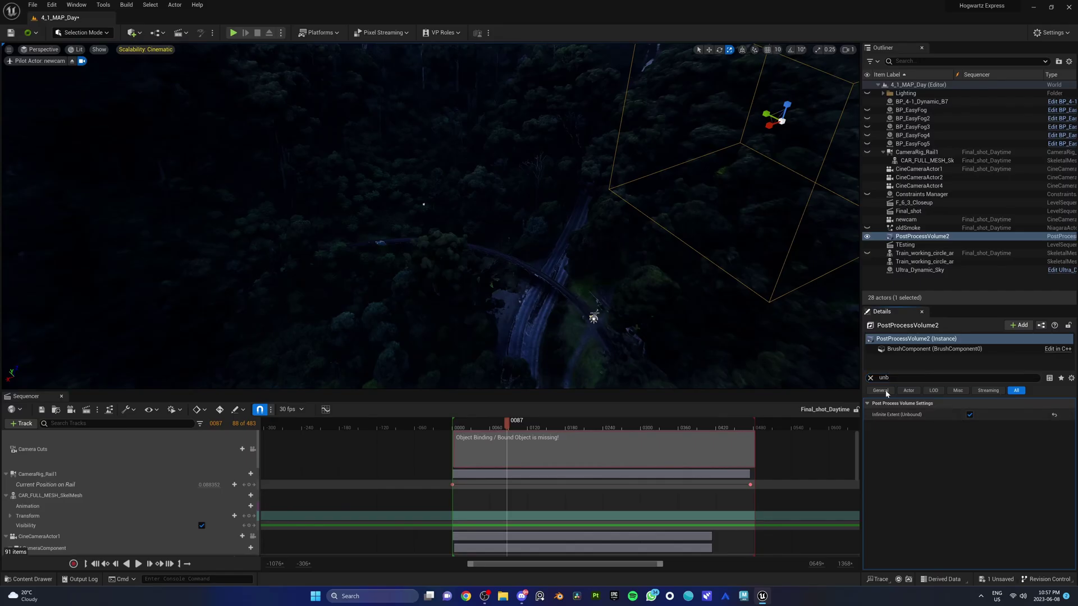
- Filter the Details panel for 'exposure' and toggle Apply Exposure Settings on Ultra_Dynamic_Sky
left_click(870, 377)
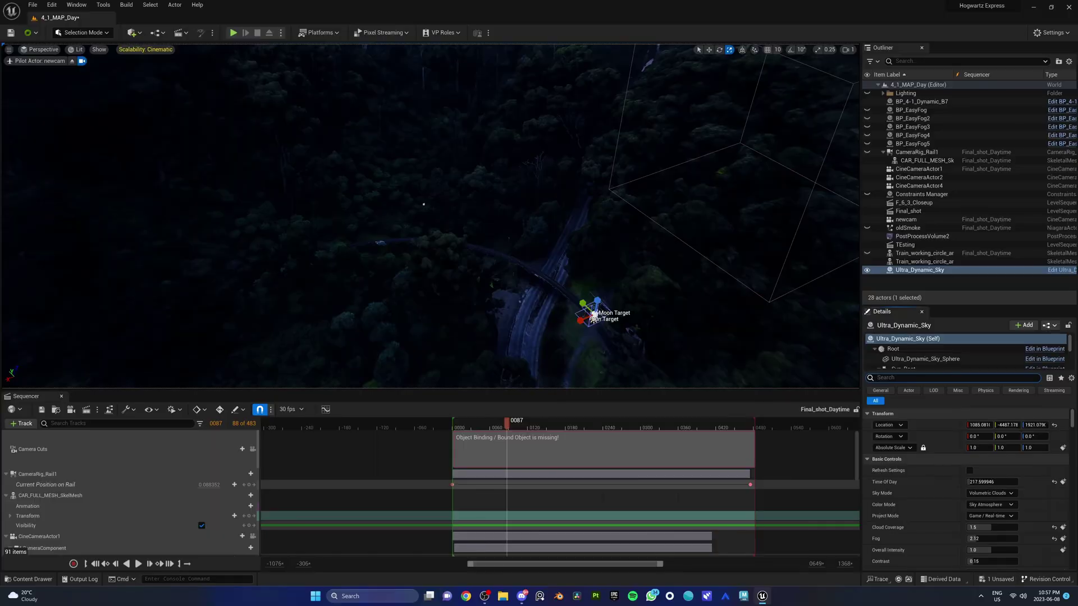
type("exposure")
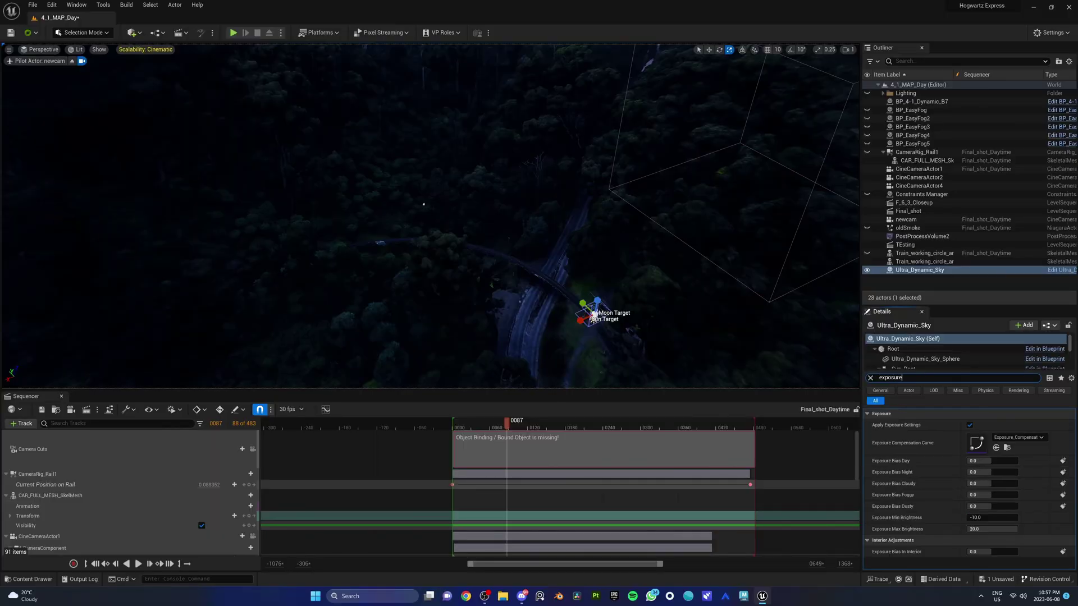
left_click(969, 425)
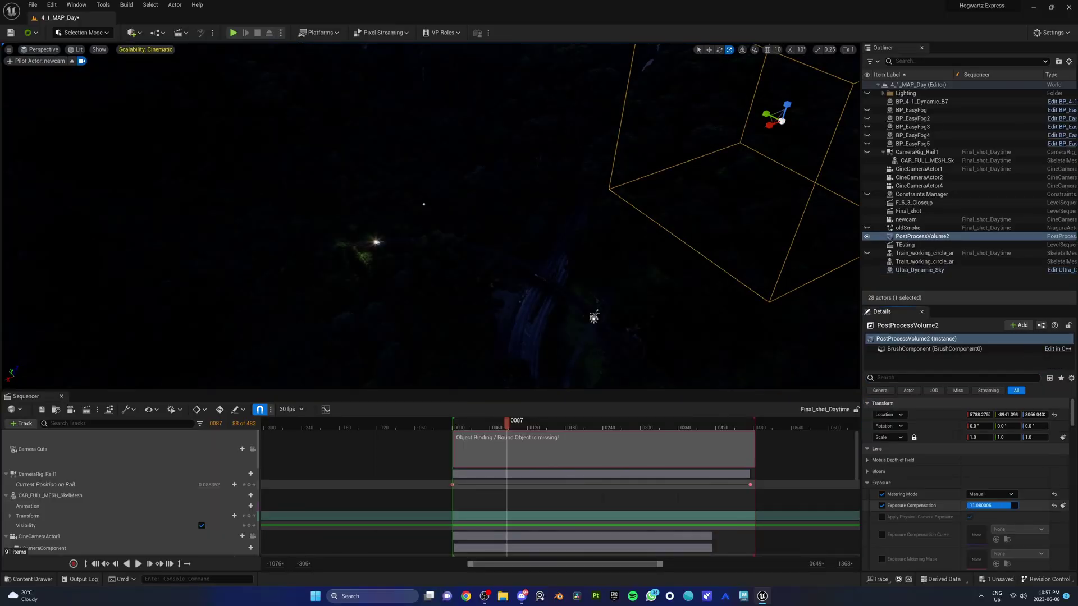